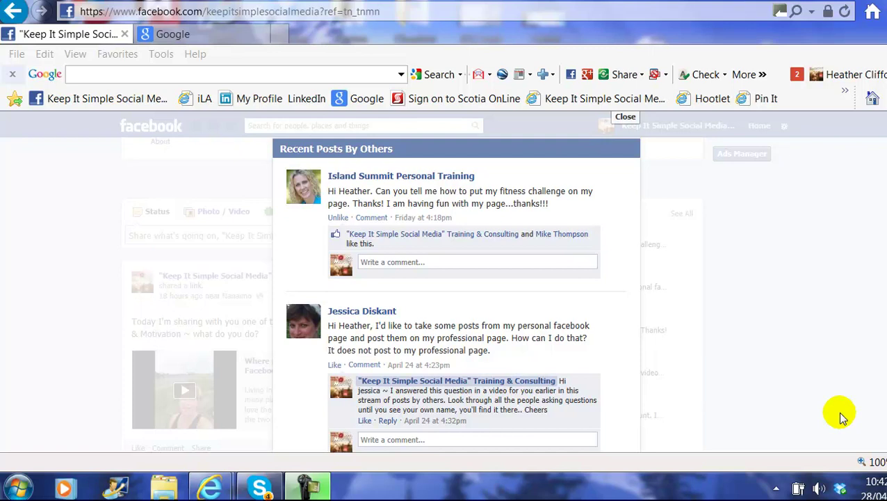
- Dismiss the Recent Posts by Others overlay and return to the top of the page timeline
{"action": "left_click", "coordinate": [626, 117]}
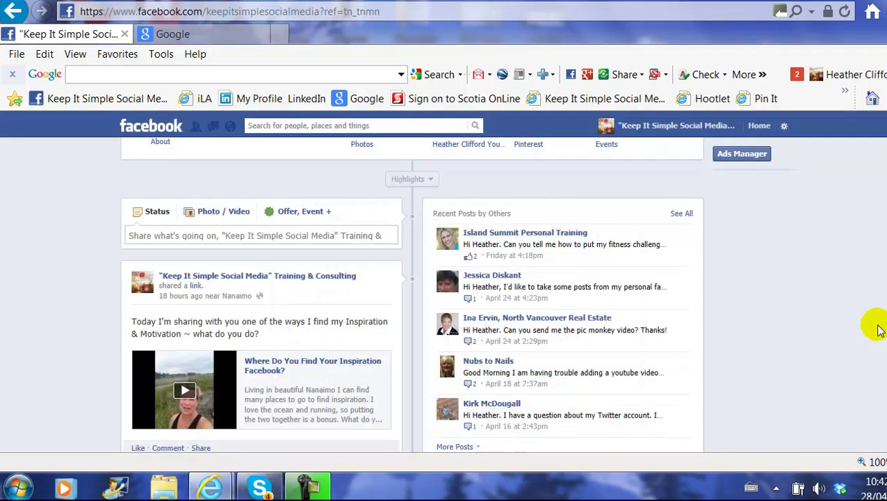
{"action": "scroll", "coordinate": [393, 372], "scroll_direction": "up", "scroll_amount": 4}
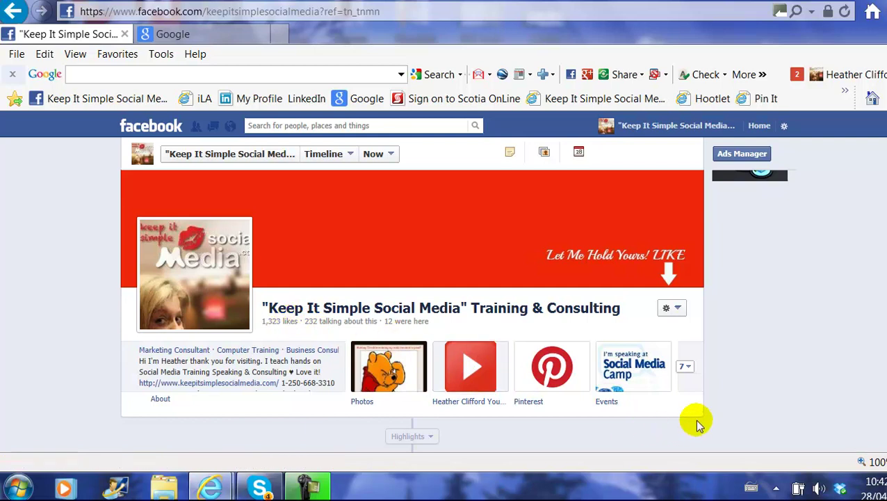
- Expand the app thumbnails row and scroll through tiles like Contact, Likes, Videos, Notes and Map
{"action": "left_click", "coordinate": [687, 368]}
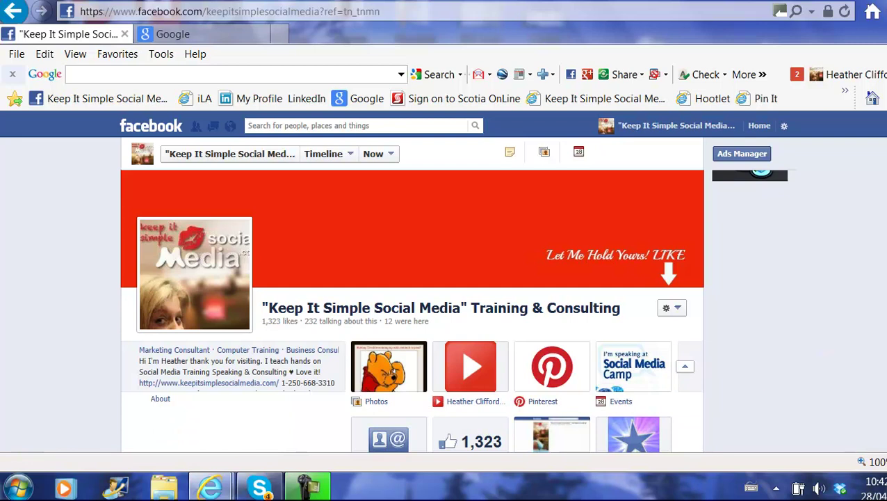
{"action": "scroll", "coordinate": [821, 334], "scroll_direction": "down", "scroll_amount": 1}
{"action": "scroll", "coordinate": [713, 223], "scroll_direction": "down", "scroll_amount": 3}
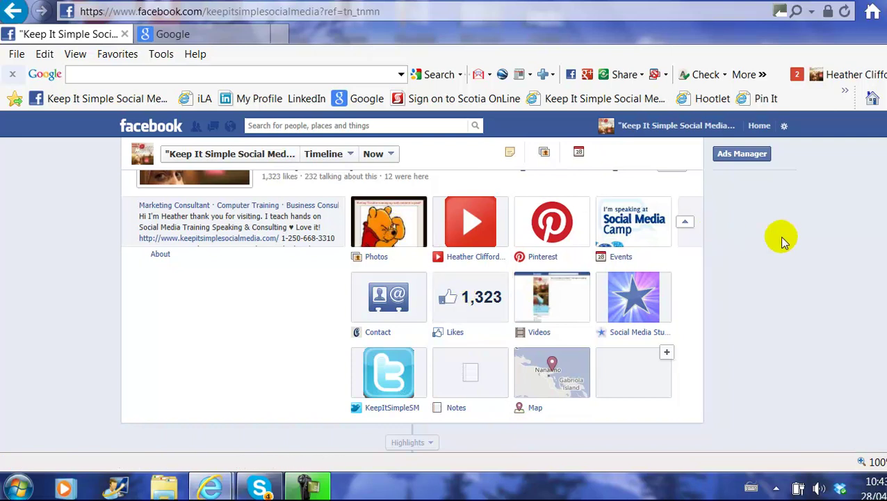
{"action": "scroll", "coordinate": [412, 310], "scroll_direction": "up", "scroll_amount": 3}
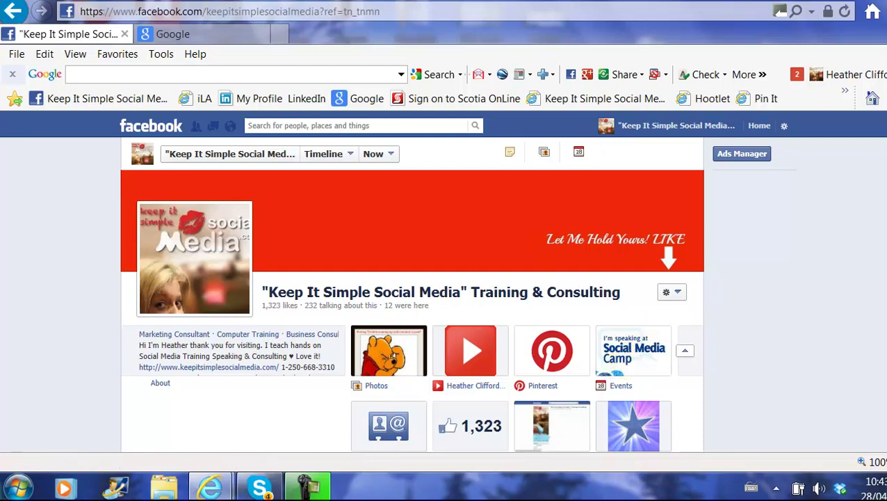
- Start a new Event from the status box's Offer, Event + options, then cancel the form
{"action": "scroll", "coordinate": [333, 214], "scroll_direction": "down", "scroll_amount": 2}
{"action": "scroll", "coordinate": [334, 214], "scroll_direction": "down", "scroll_amount": 2}
{"action": "scroll", "coordinate": [334, 214], "scroll_direction": "down", "scroll_amount": 1}
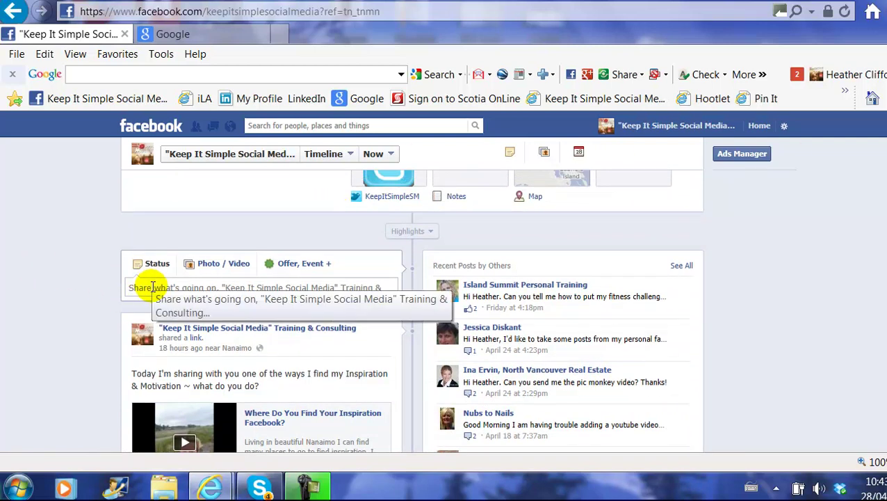
{"action": "left_click", "coordinate": [309, 271]}
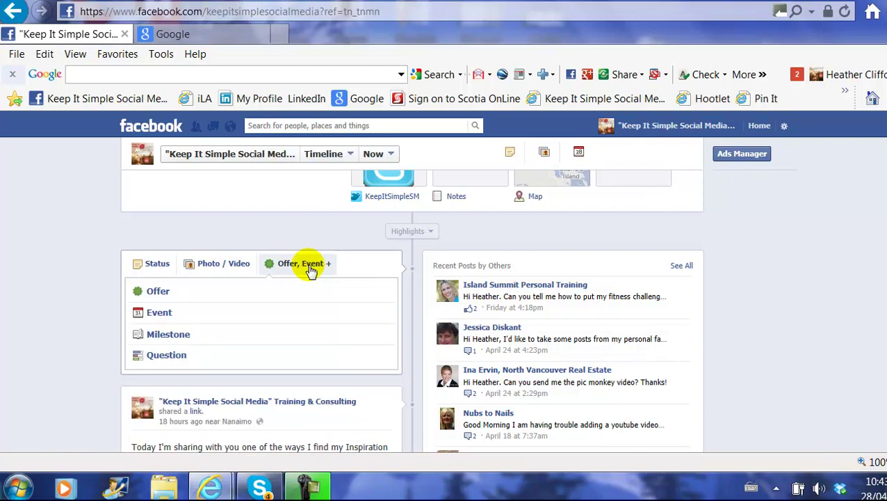
{"action": "left_click", "coordinate": [158, 313]}
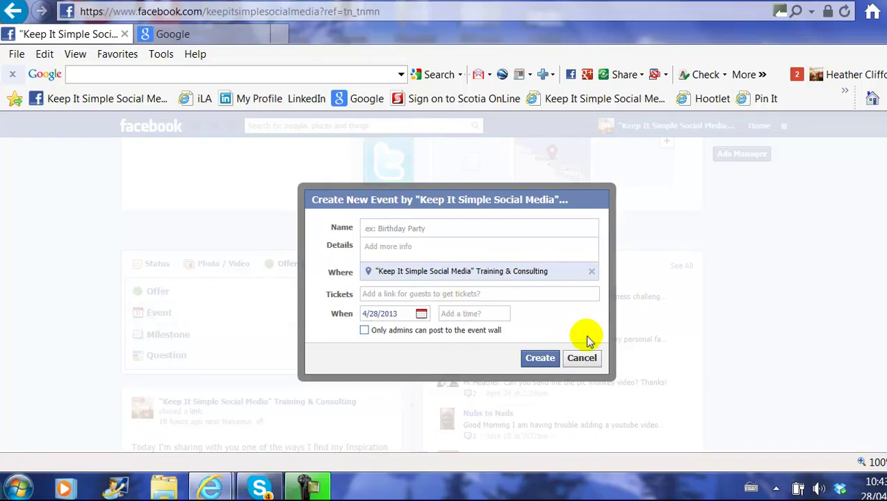
{"action": "left_click", "coordinate": [582, 357]}
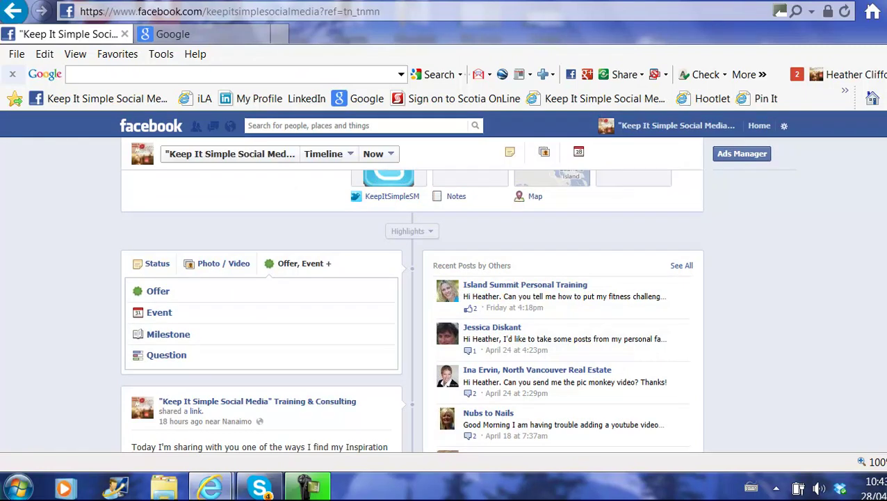
- Use the Admin Panel's Edit Page menu to reach Update Public Info's Basic Information
{"action": "scroll", "coordinate": [525, 318], "scroll_direction": "up", "scroll_amount": 10}
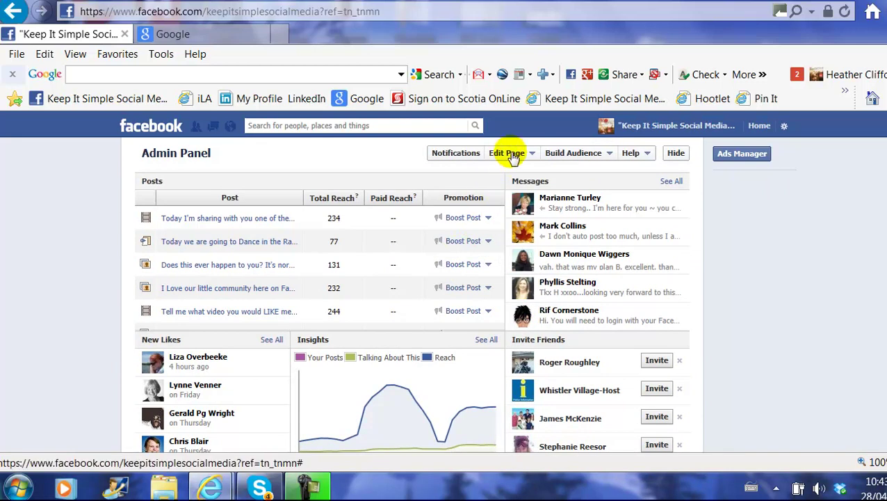
{"action": "left_click", "coordinate": [511, 157]}
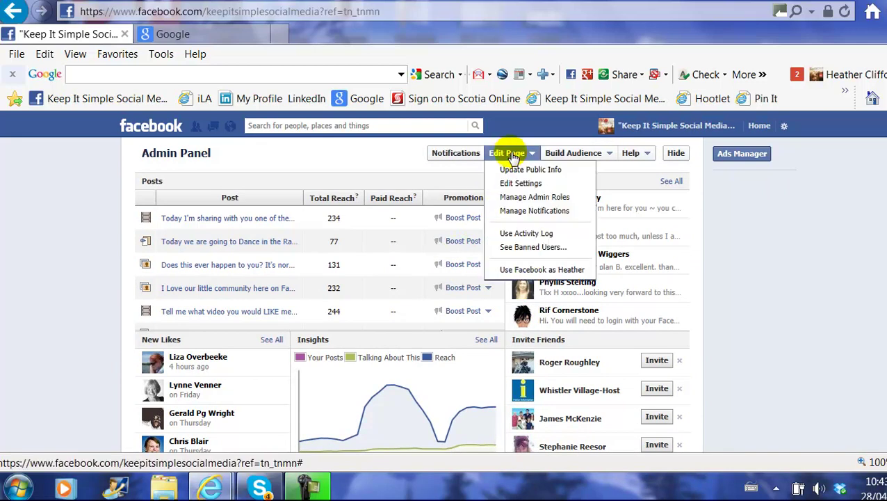
{"action": "left_click", "coordinate": [514, 171]}
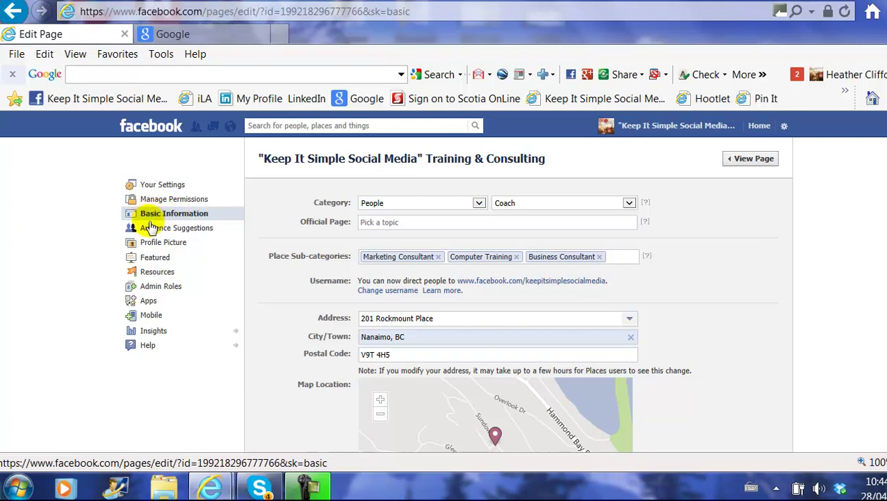
- Switch to the Apps section and scroll past Pinterest down to the Events app
{"action": "left_click", "coordinate": [144, 302]}
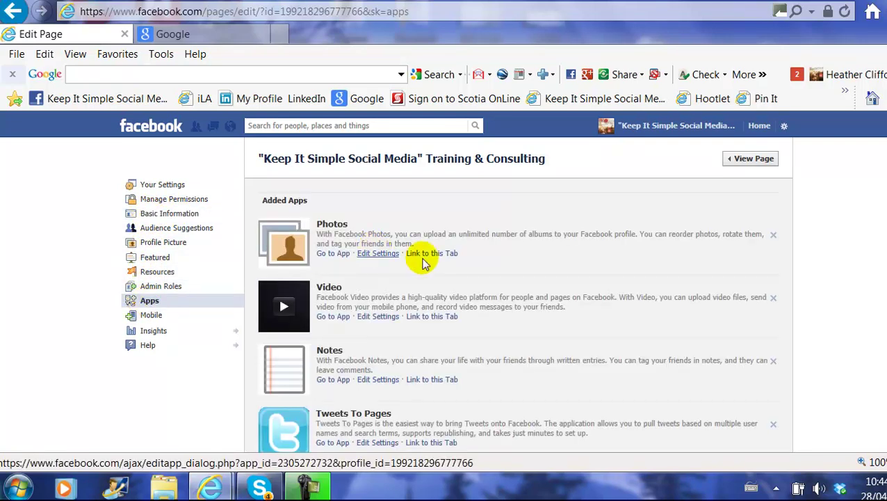
{"action": "scroll", "coordinate": [817, 268], "scroll_direction": "down", "scroll_amount": 3}
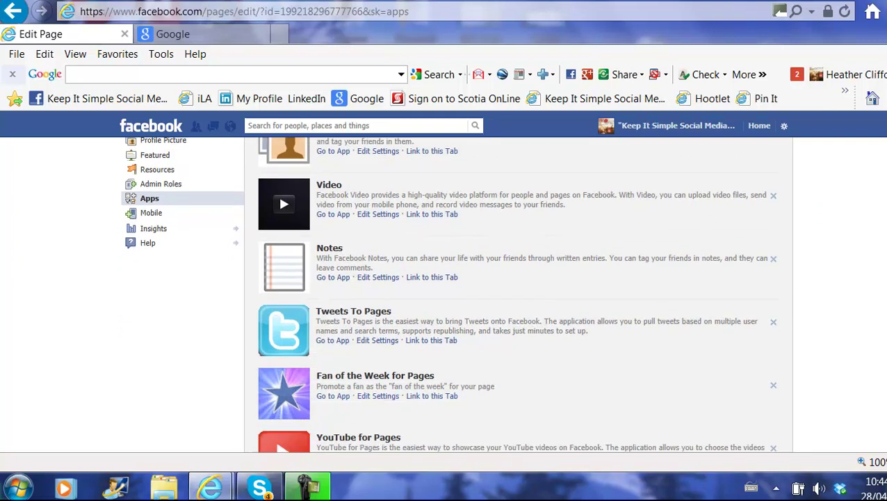
{"action": "scroll", "coordinate": [518, 292], "scroll_direction": "down", "scroll_amount": 3}
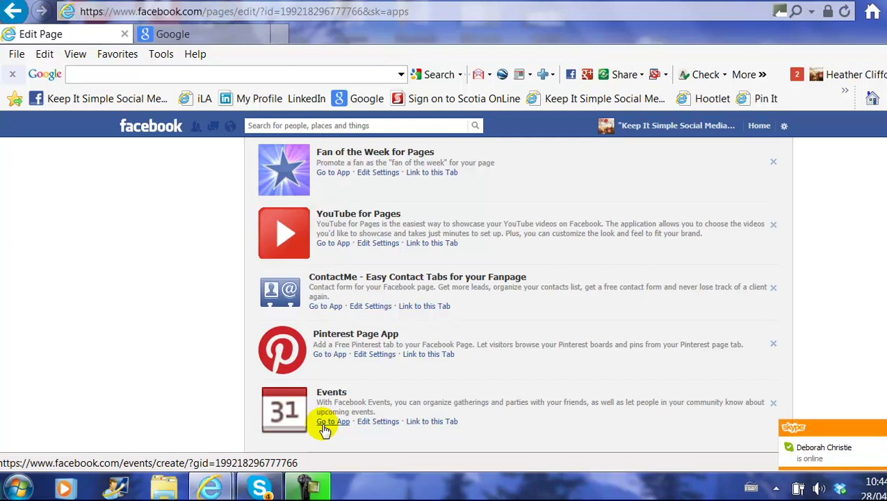
- View the Events tab showing Social Media Camp Victoria, then return to the page's Admin Panel
{"action": "left_click", "coordinate": [701, 127]}
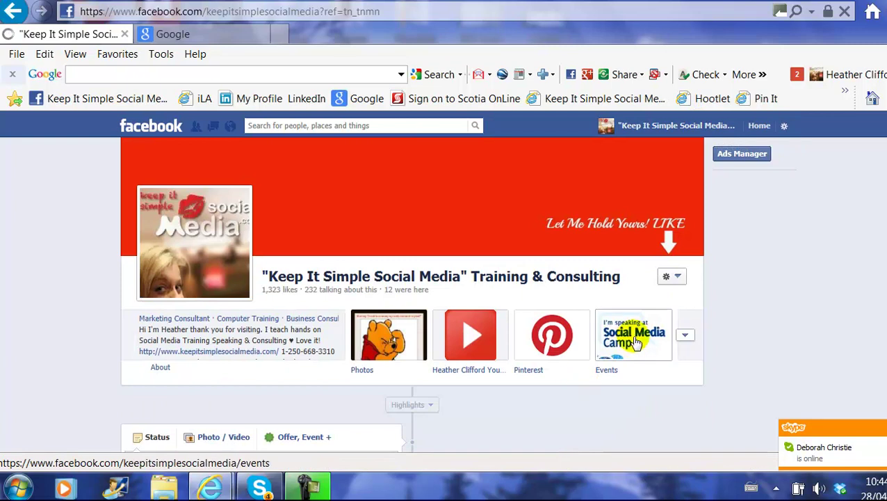
{"action": "left_click", "coordinate": [636, 342]}
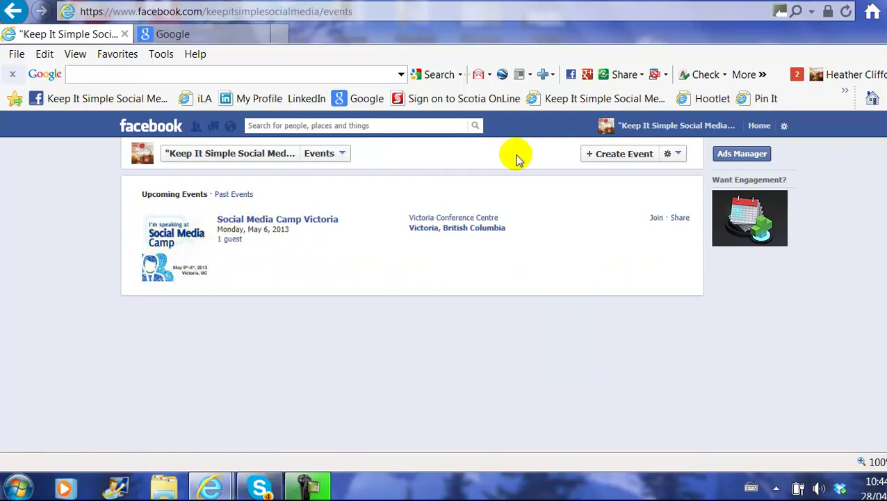
{"action": "left_click", "coordinate": [643, 127]}
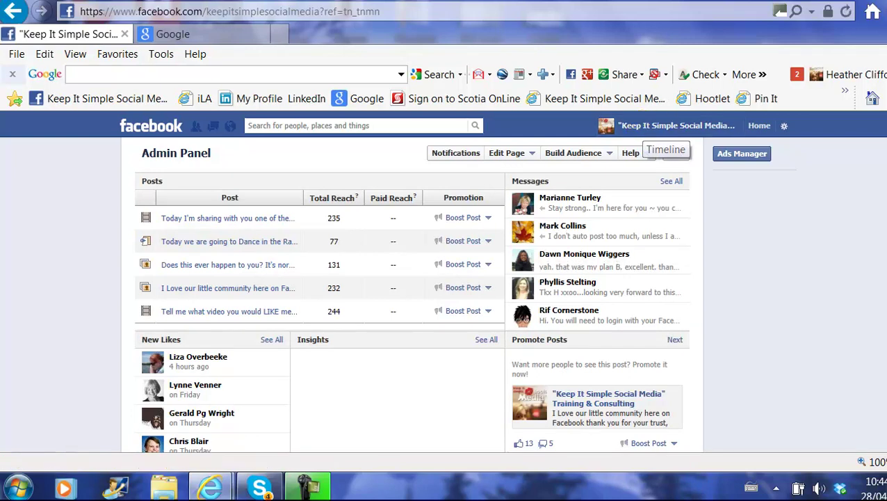
- Hide the Admin Panel and scroll to show the red cover photo and page title
{"action": "left_click", "coordinate": [673, 153]}
{"action": "scroll", "coordinate": [410, 310], "scroll_direction": "up", "scroll_amount": 5}
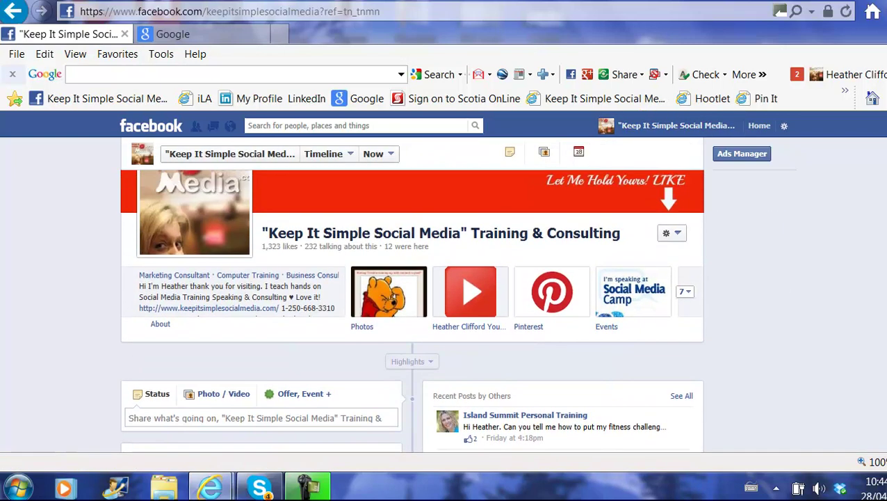
{"action": "scroll", "coordinate": [411, 310], "scroll_direction": "down", "scroll_amount": 1}
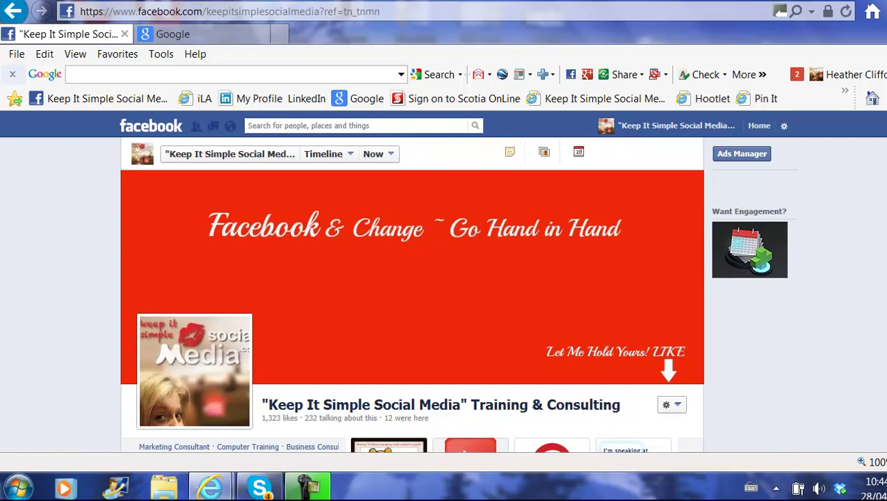